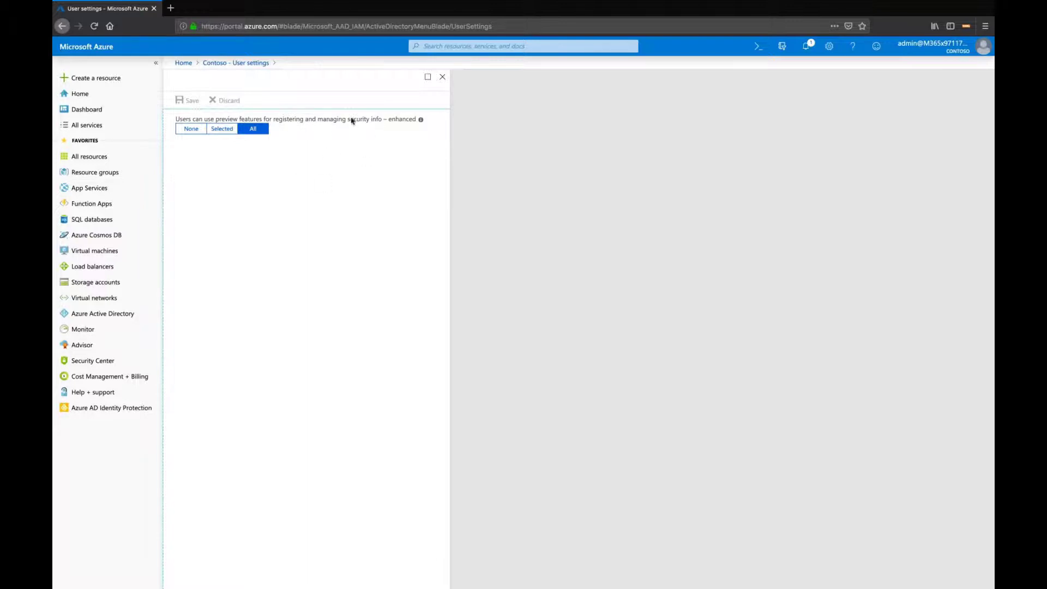
Switch the preview features option for security info registration through Selected and None, back to All
double_click(405, 120)
click(218, 133)
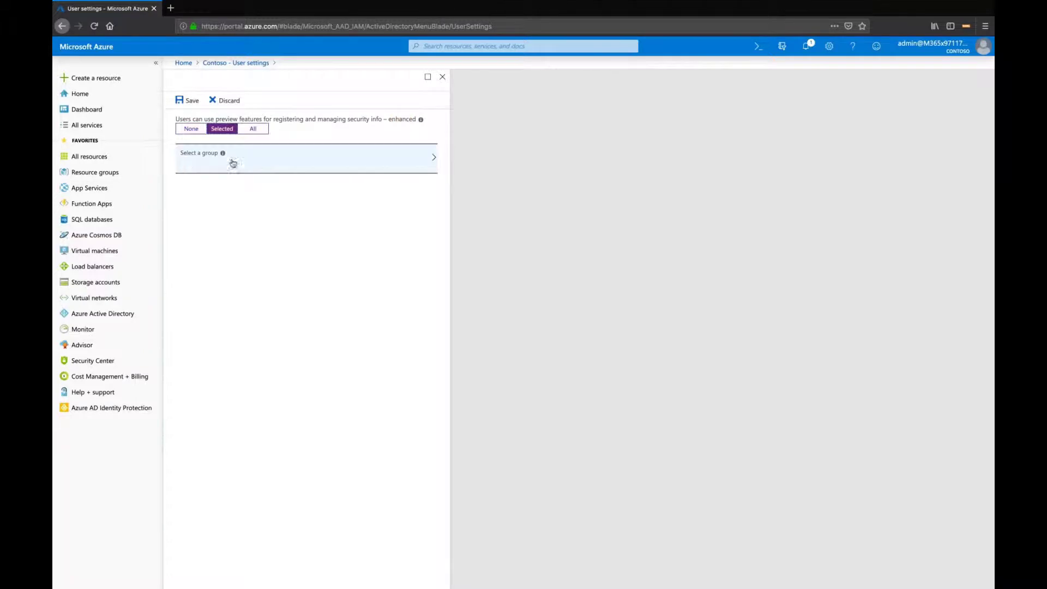
click(188, 131)
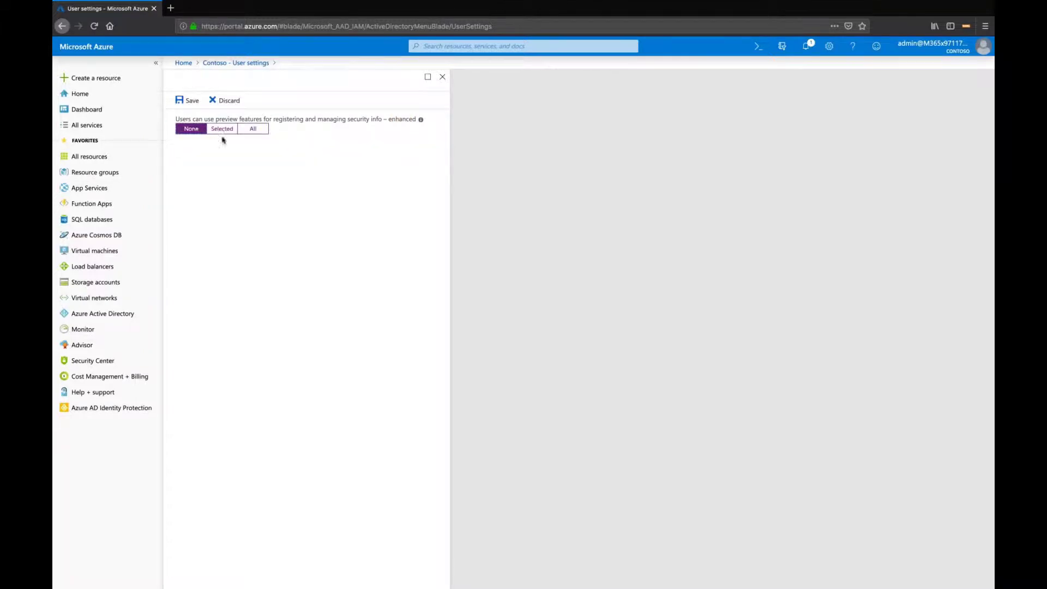
click(260, 133)
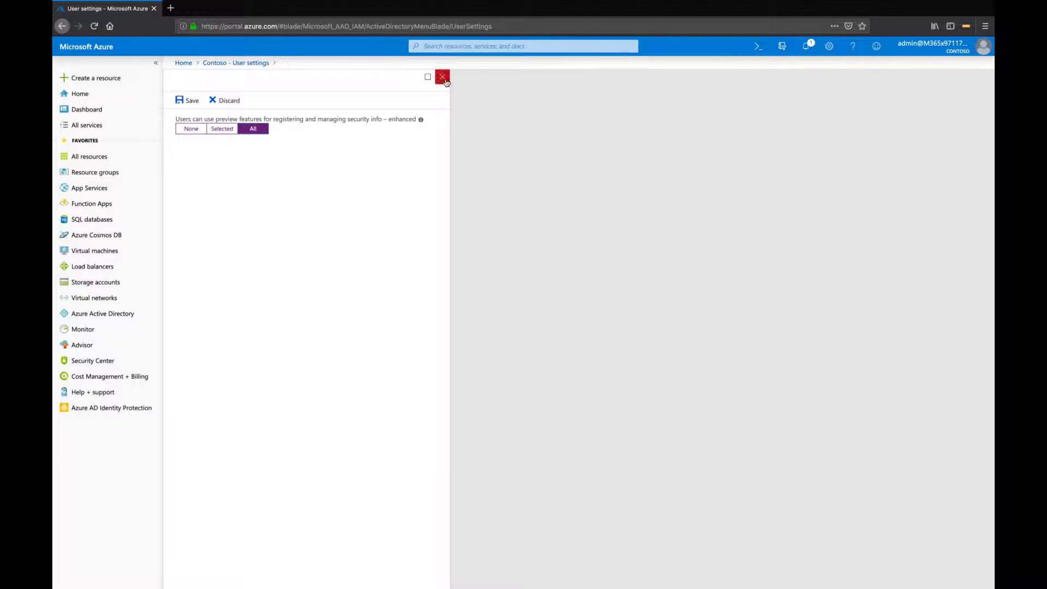
Open a new browser tab and go to aka.ms/mfasetup
click(171, 8)
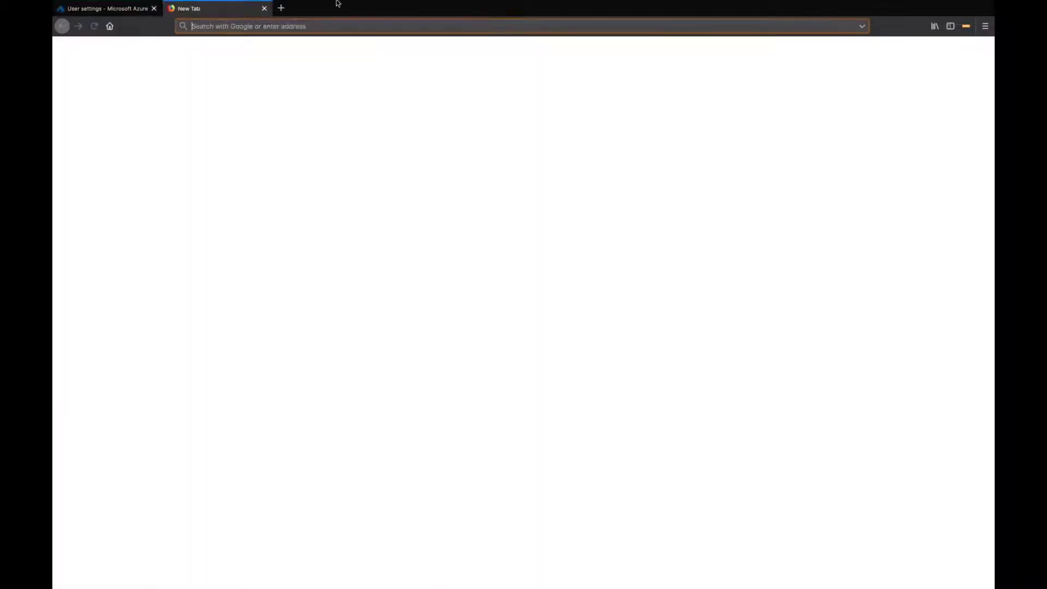
mouse_move(337, 4)
text(aka)
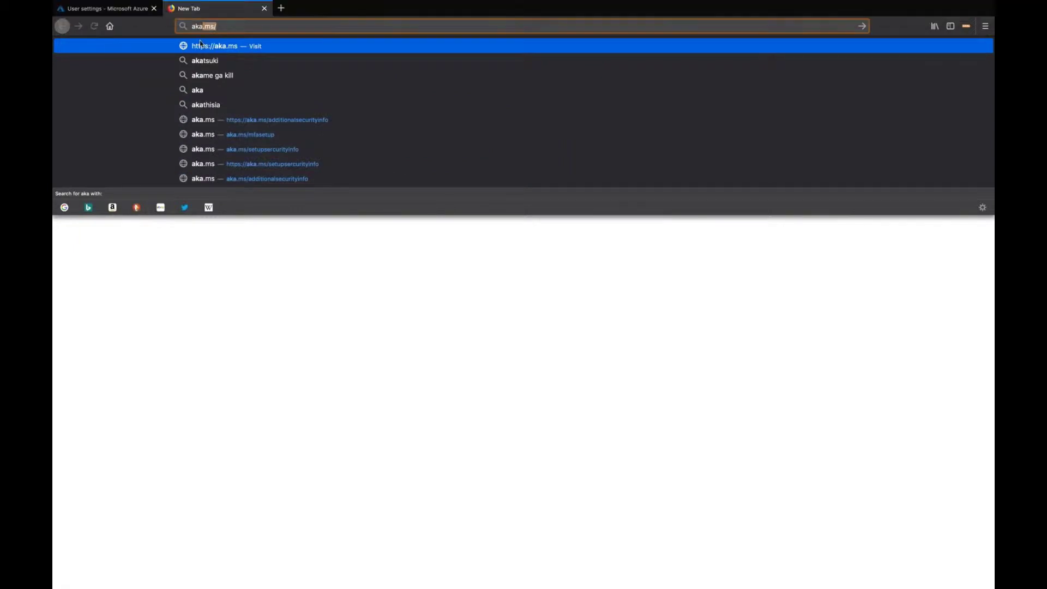
text(.ms/mf)
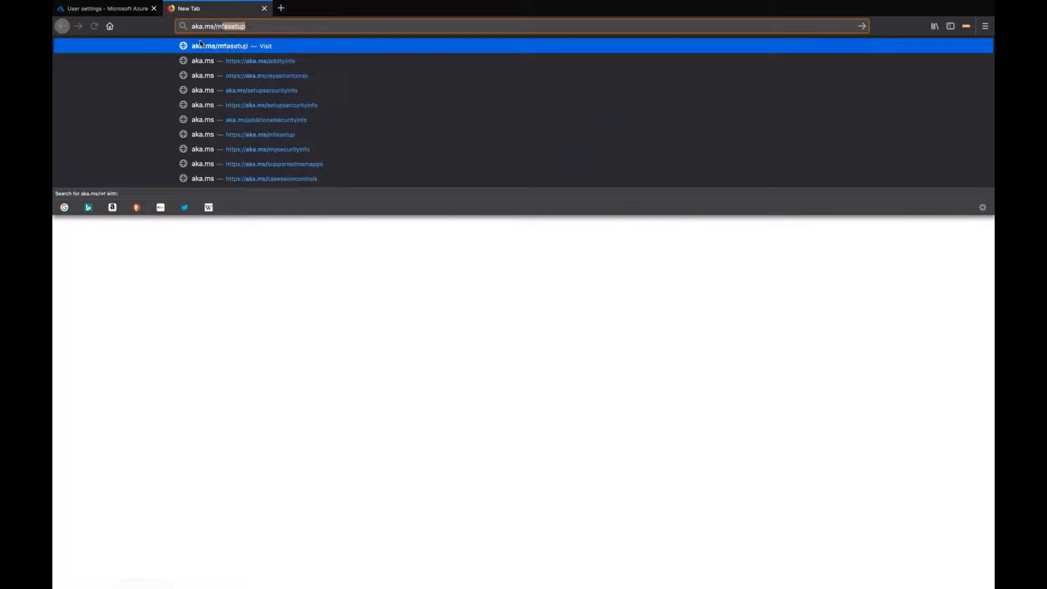
click(200, 43)
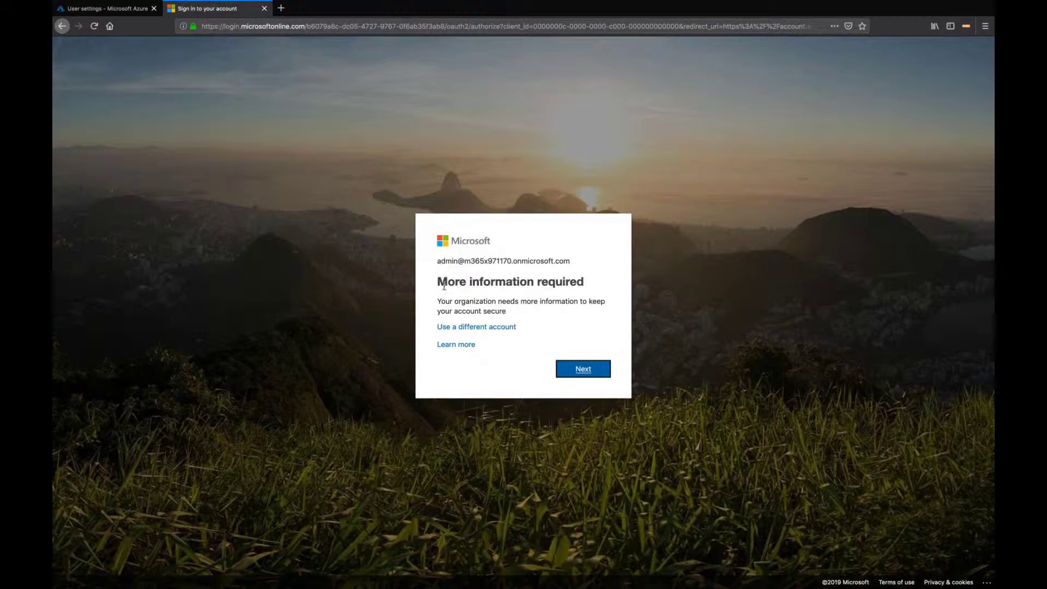
Proceed through the security info setup for Microsoft Authenticator to the QR code scanning page
click(581, 370)
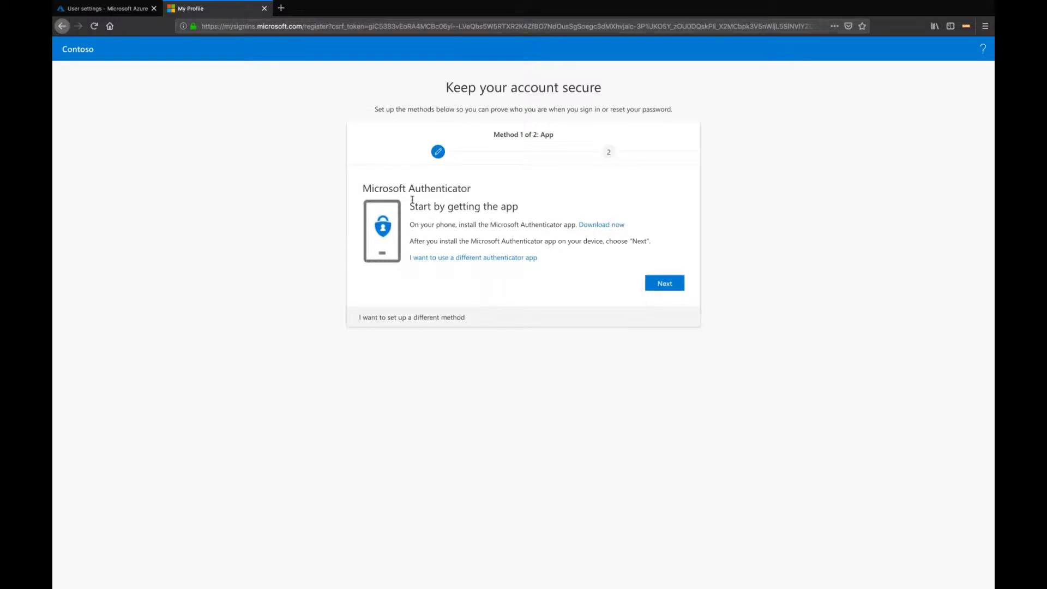
click(663, 287)
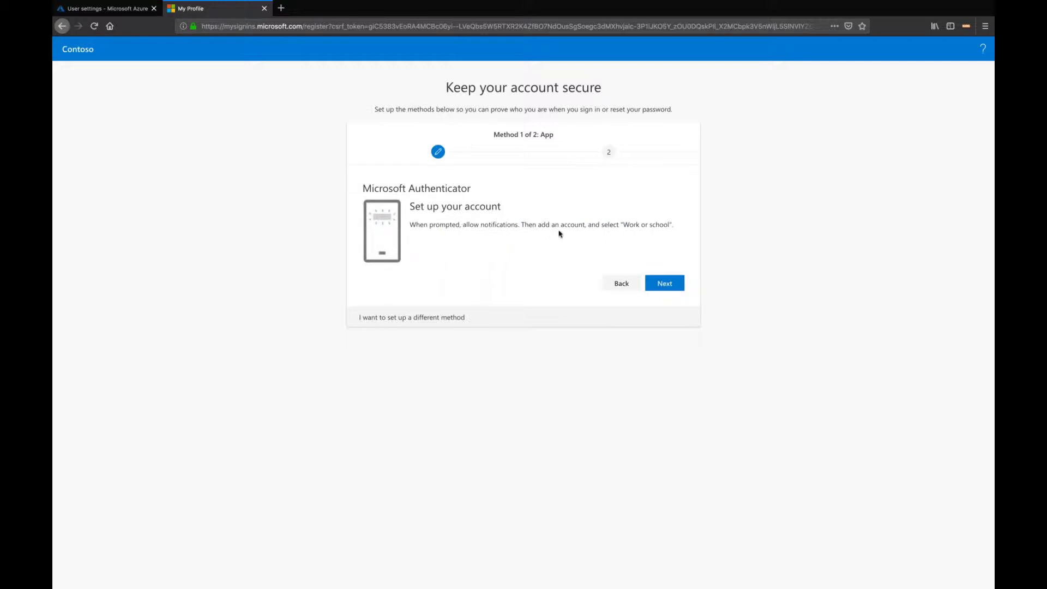
drag(554, 226, 674, 226)
click(664, 283)
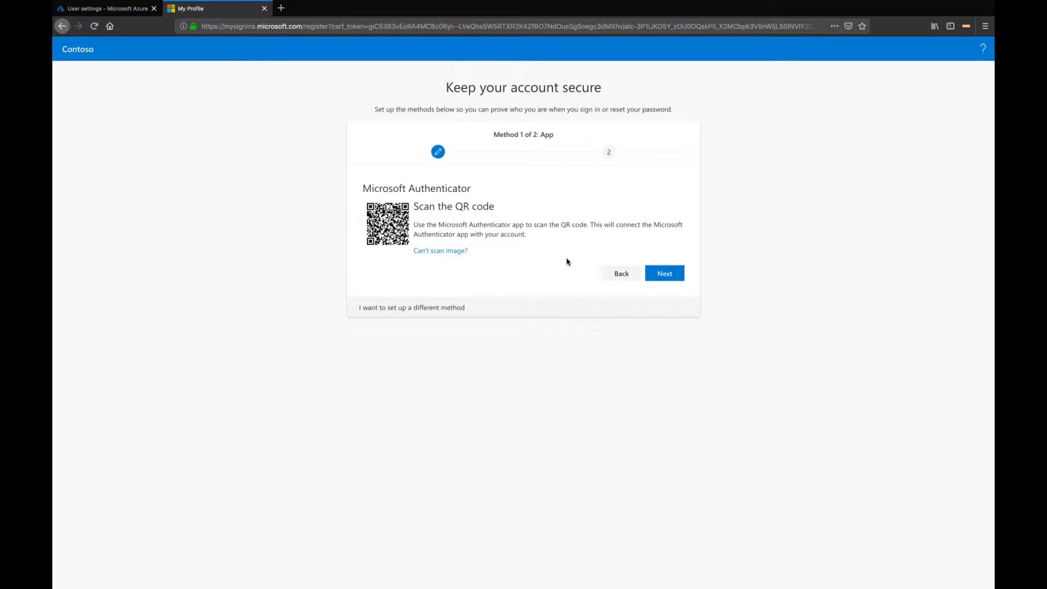
Return to the Azure portal tab and close the user settings pane, discarding unsaved edits
click(128, 10)
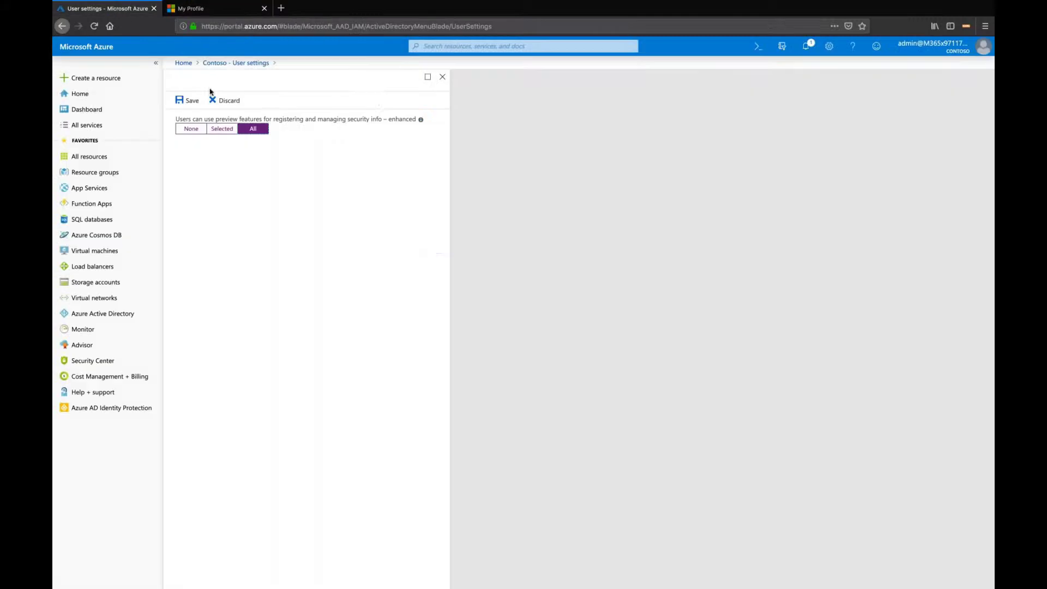
click(442, 76)
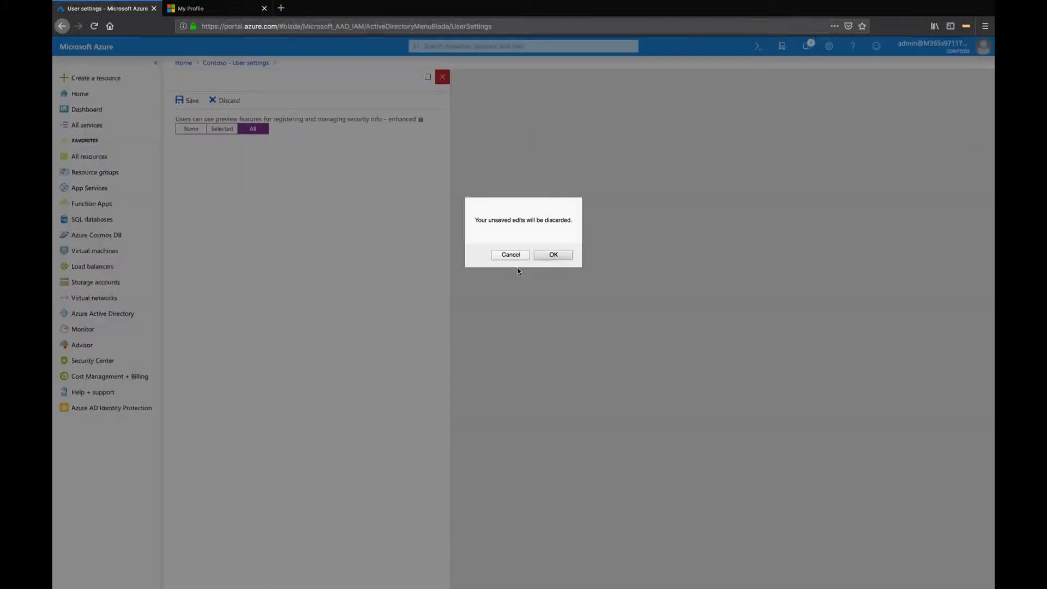
click(565, 257)
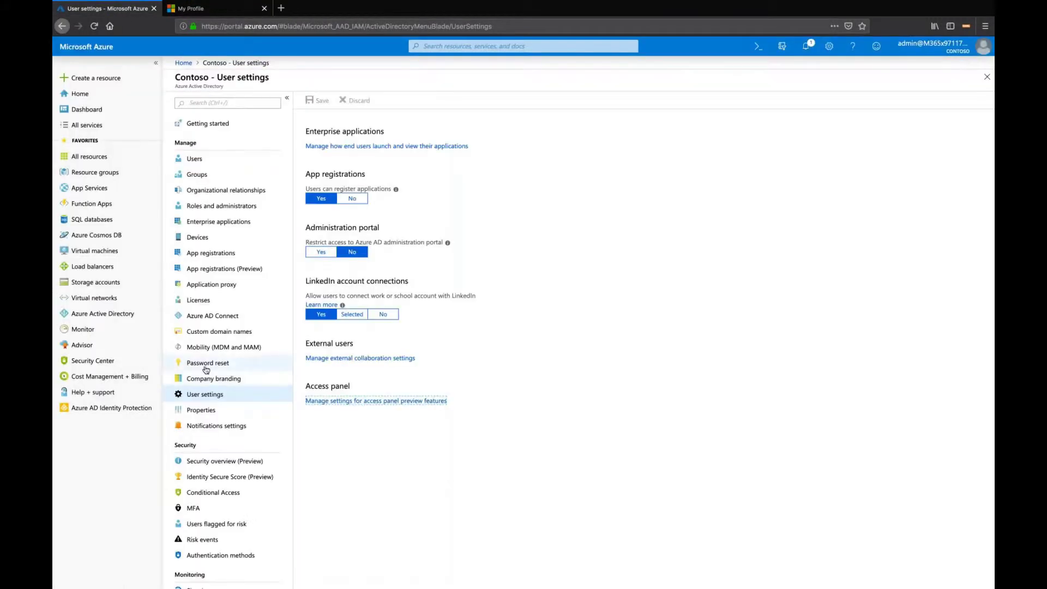
In Password reset authentication methods, enable Mobile phone and Office phone, disable Security questions, and save
click(237, 363)
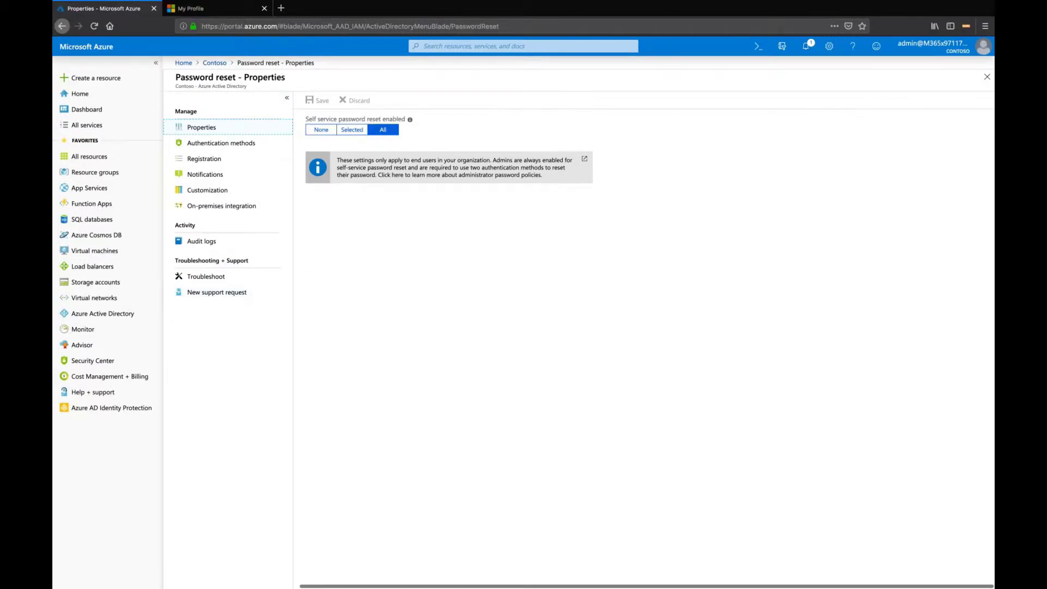
click(245, 143)
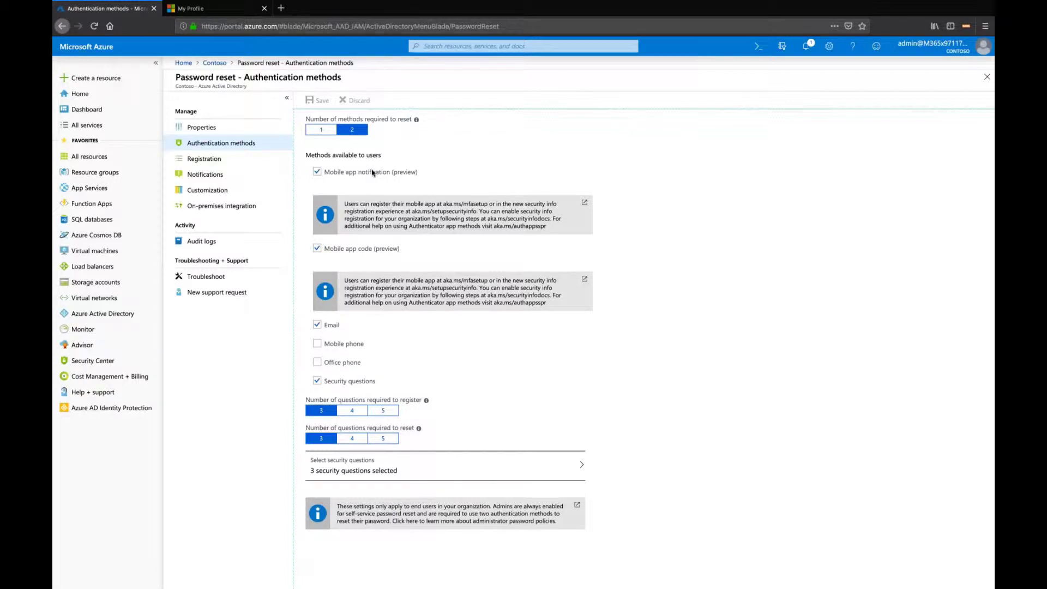
click(318, 342)
click(317, 362)
click(317, 380)
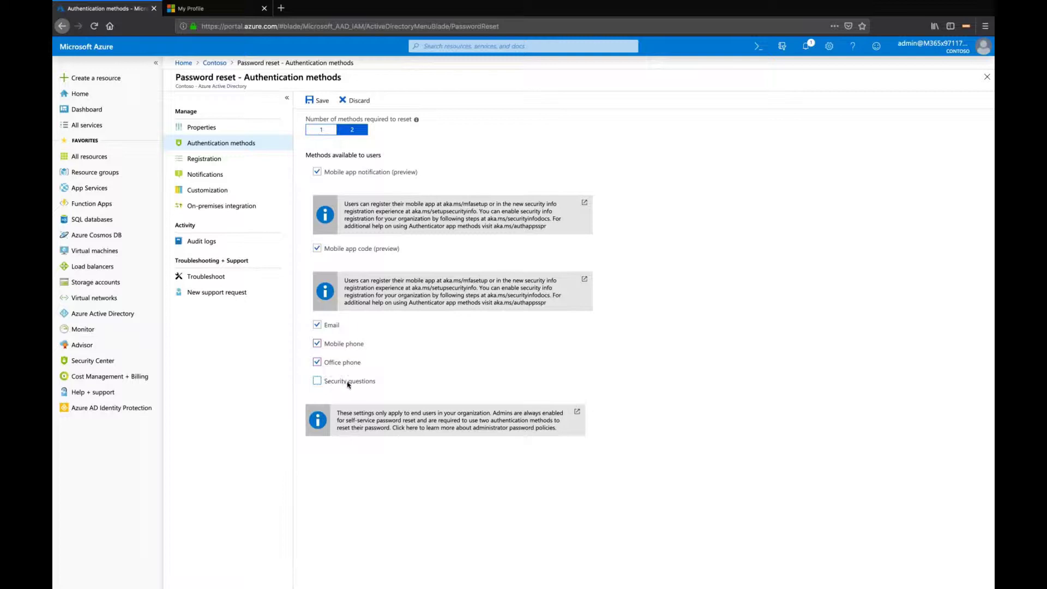
click(319, 101)
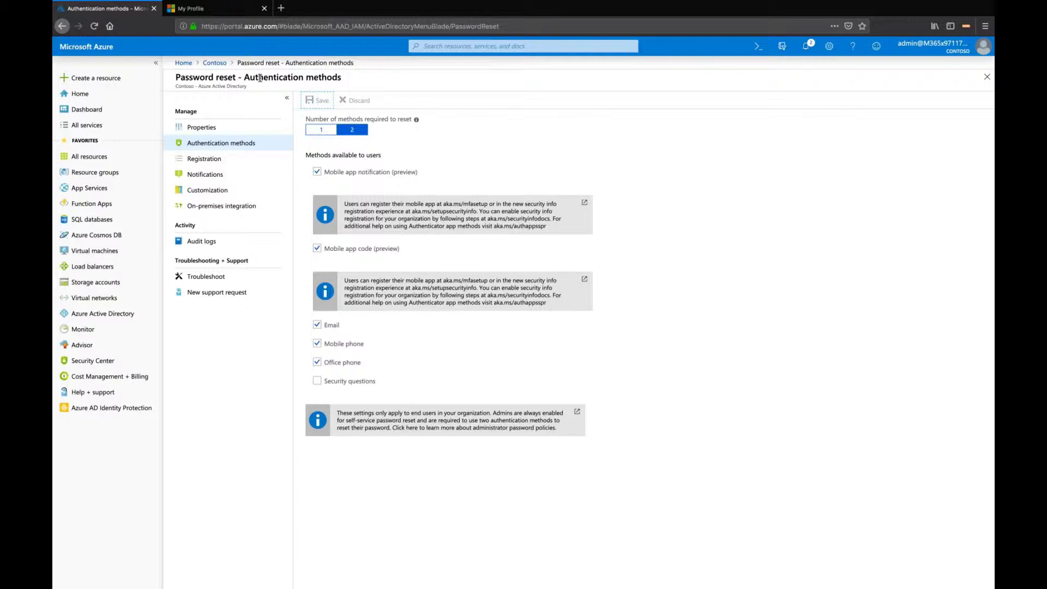
key(super+Tab)
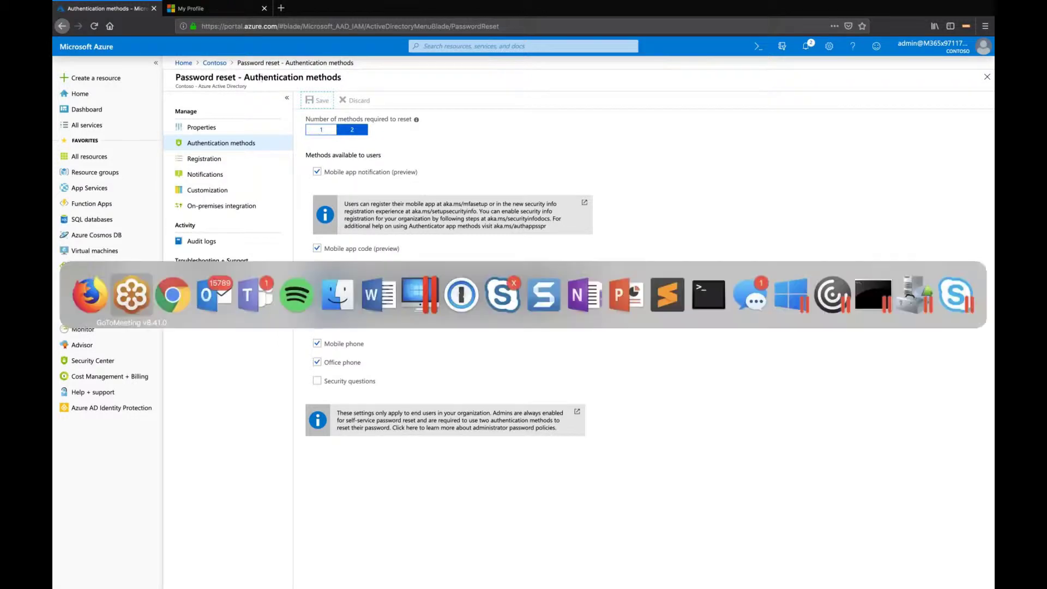
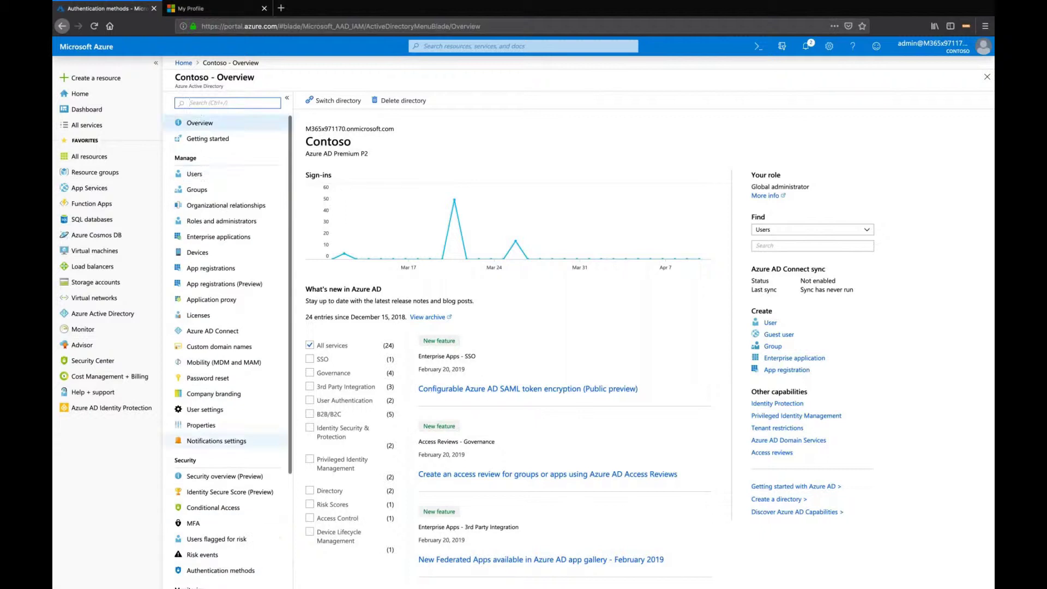
Open the sign-in activity of a user selected from the All users list
click(195, 171)
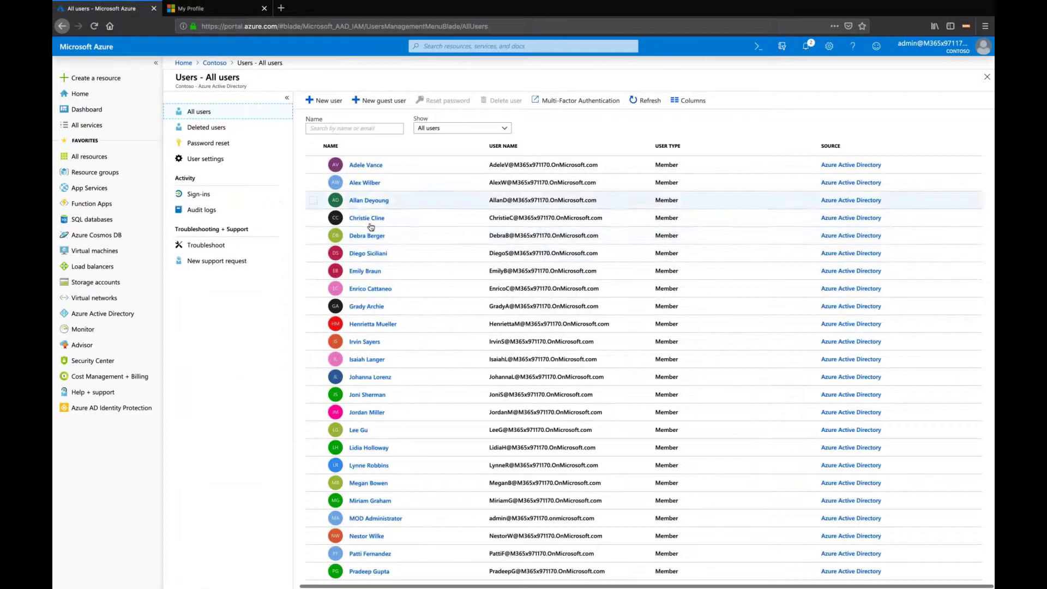
click(369, 221)
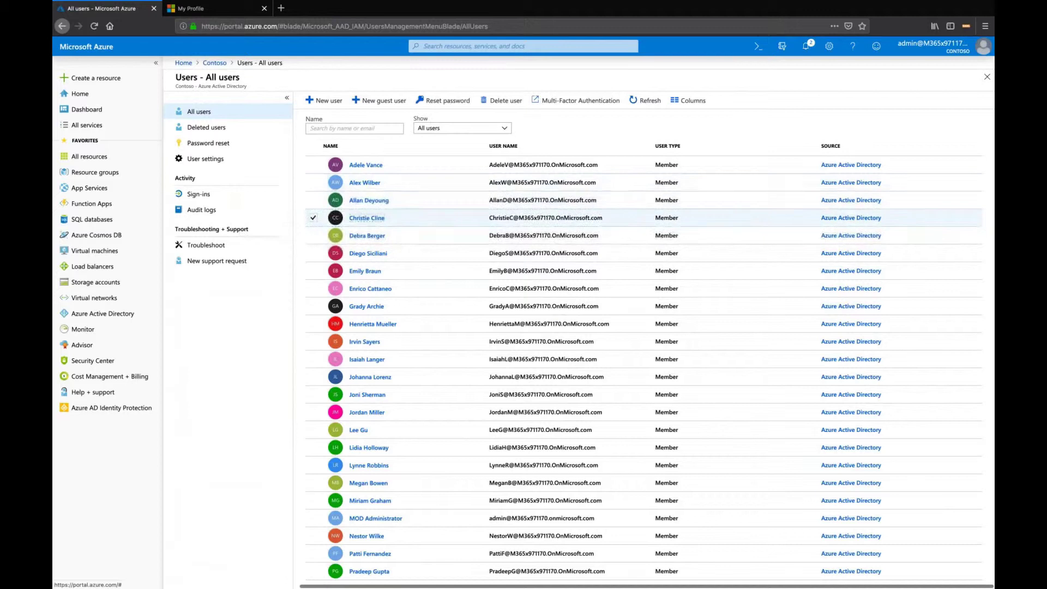
click(199, 273)
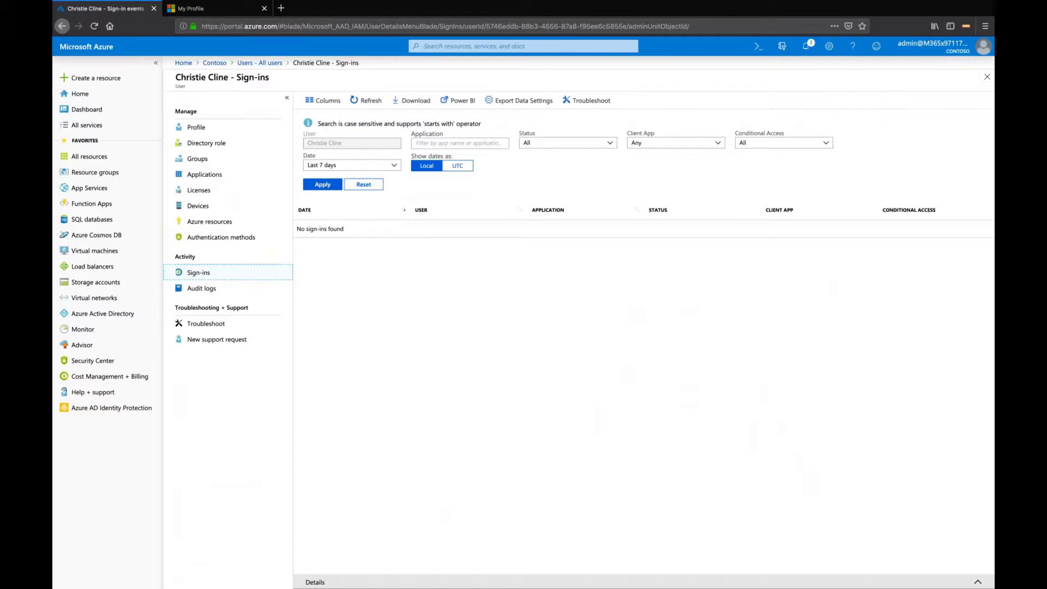
Return to the Contoso directory and open its Sign-ins log under Monitoring
click(214, 63)
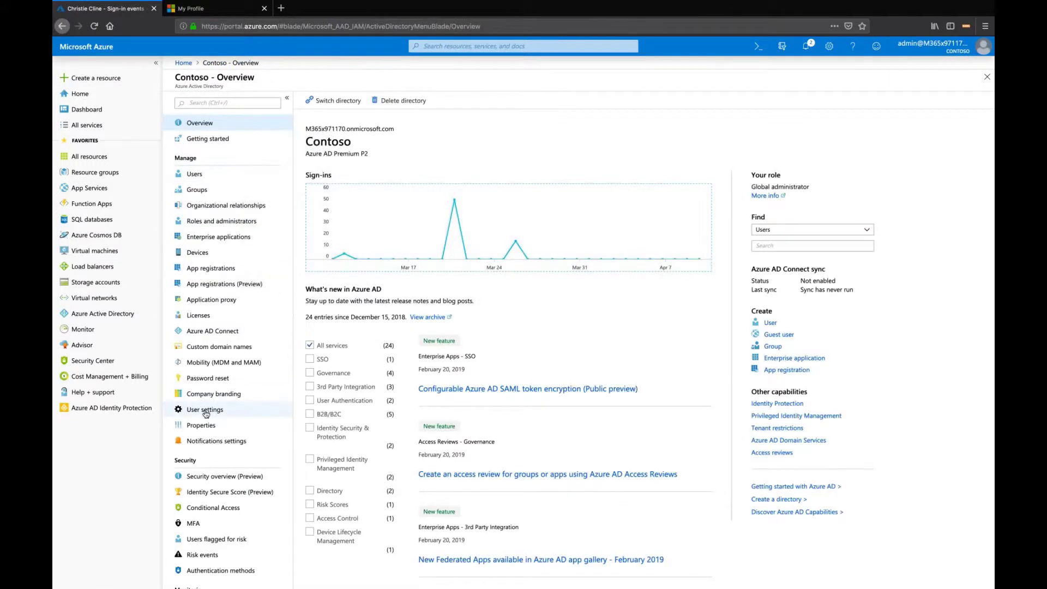
scroll(197, 518, down, 3)
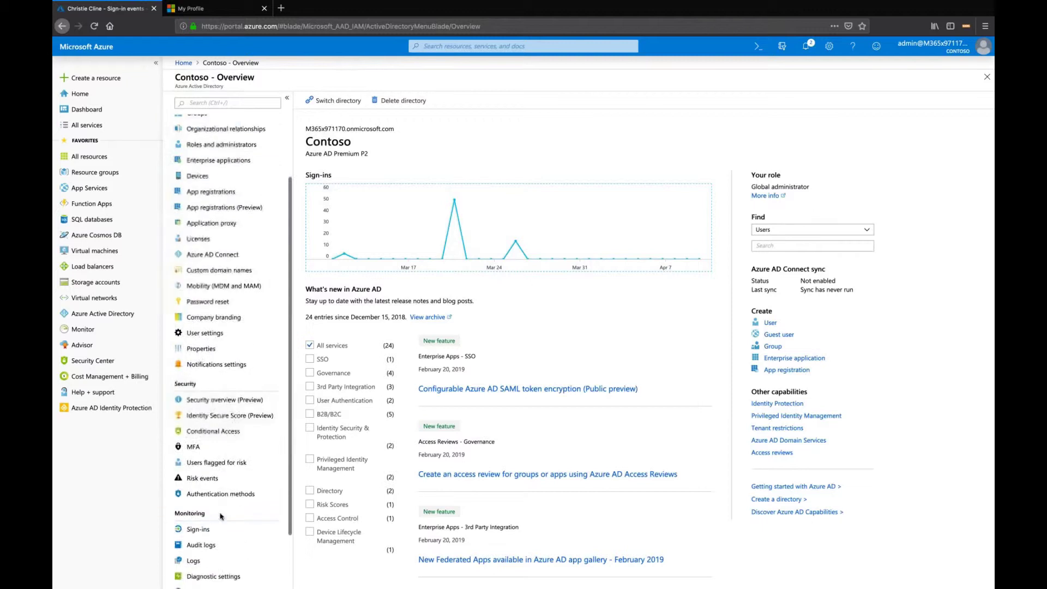
click(191, 530)
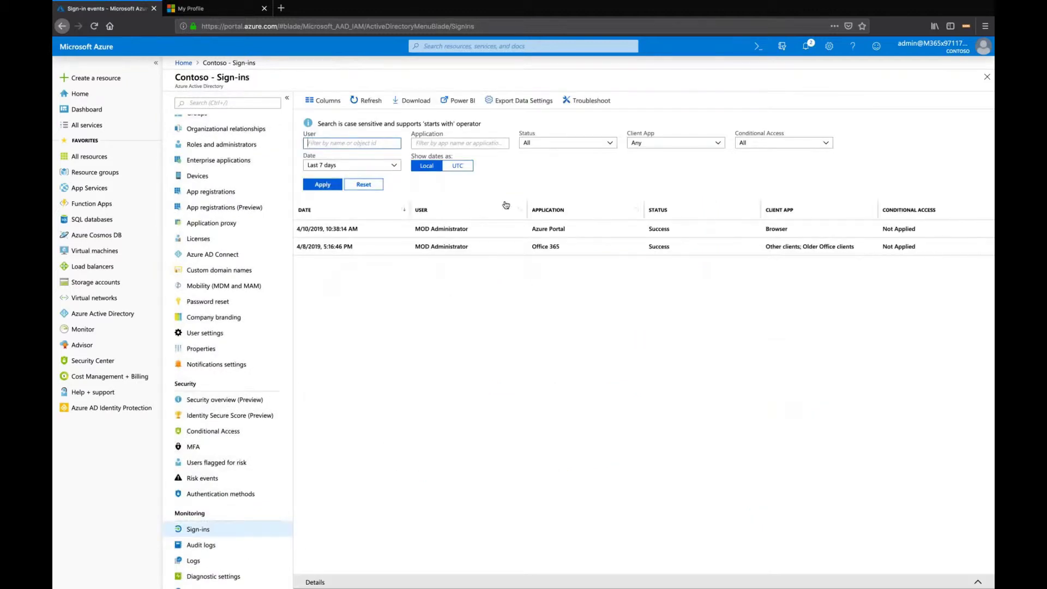
Remove the Client App column from the sign-ins list
click(323, 101)
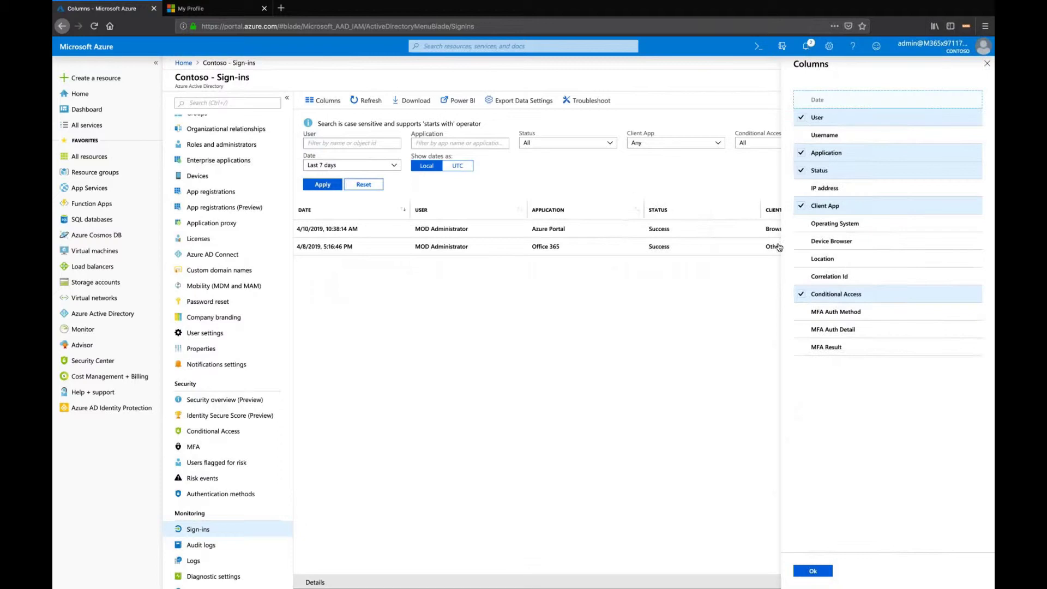
click(801, 205)
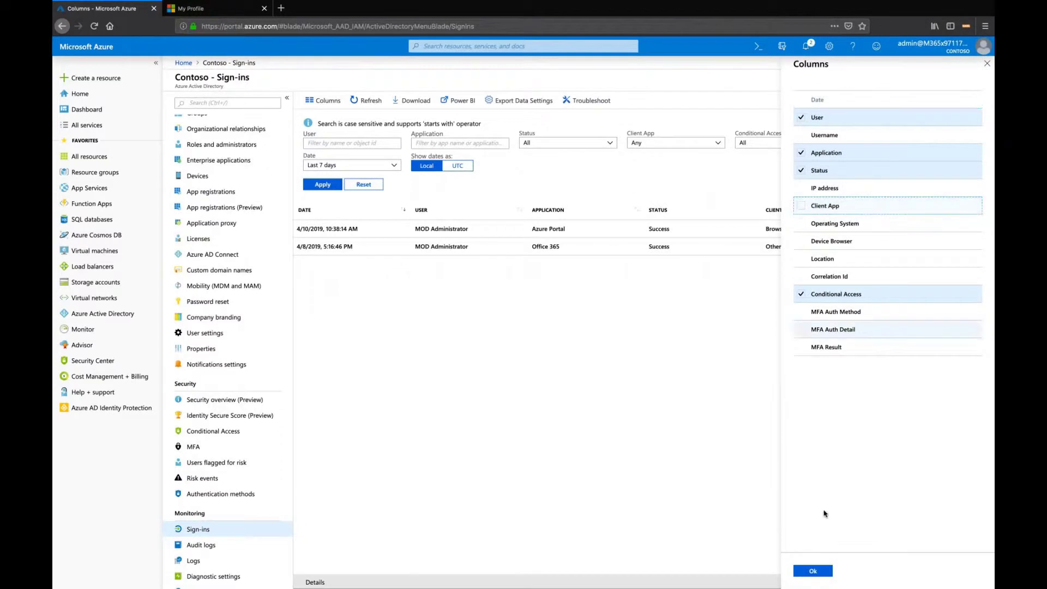
click(813, 573)
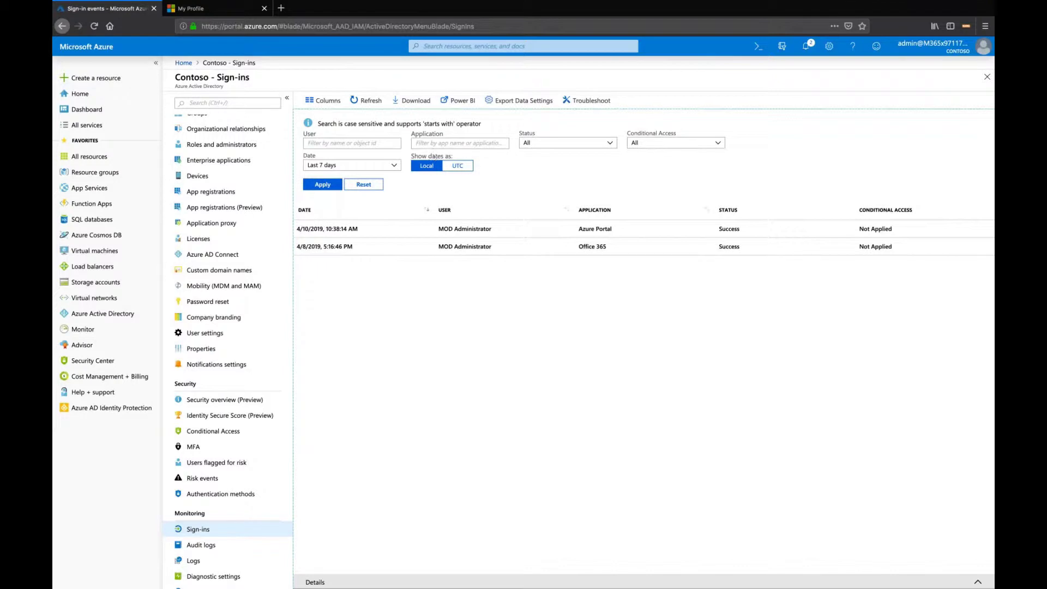
Enable all sign-in columns: Username, IP address, Client App, Operating System, Device Browser, Location, Correlation Id, MFA Auth Method, MFA Auth Detail and MFA Result
click(325, 103)
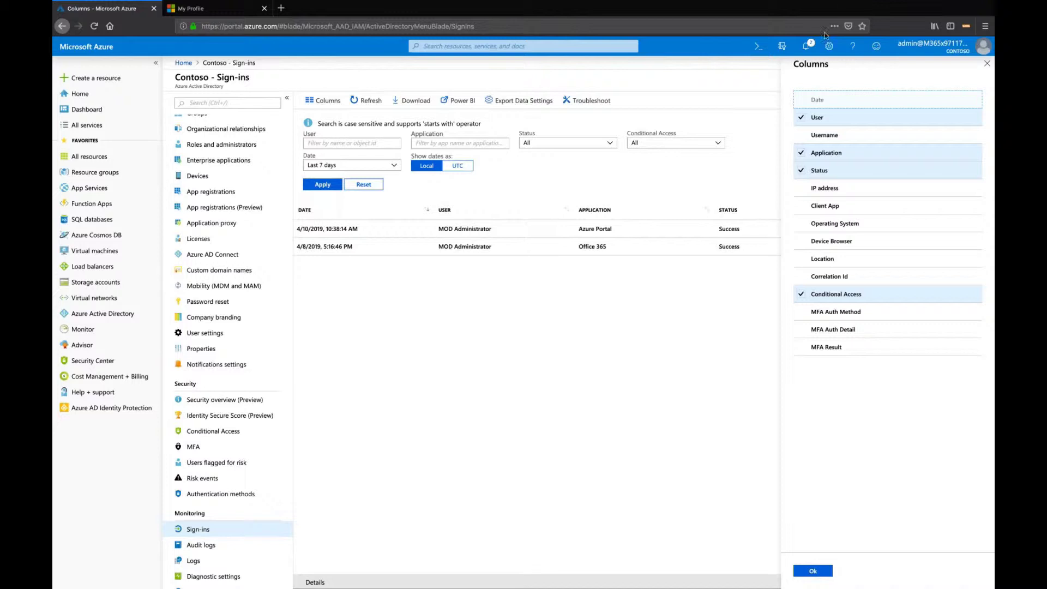
click(801, 135)
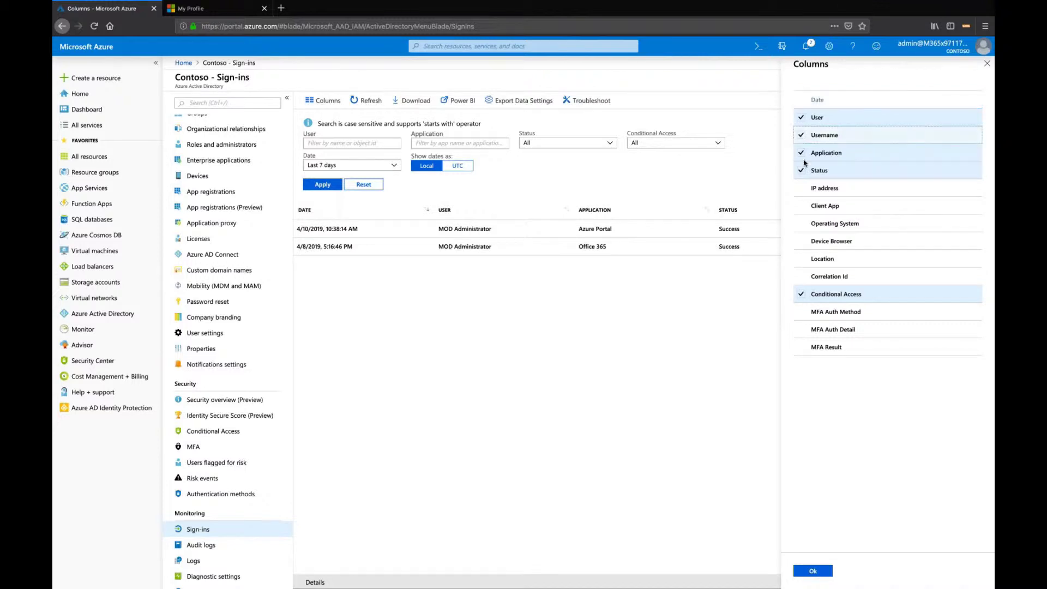
click(801, 188)
click(801, 206)
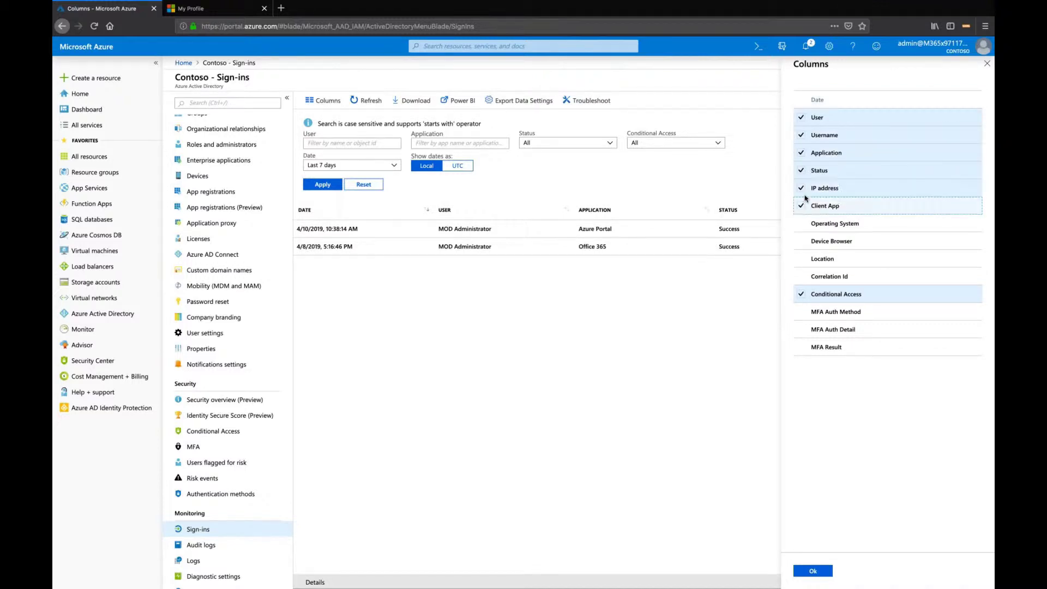
click(801, 224)
click(800, 243)
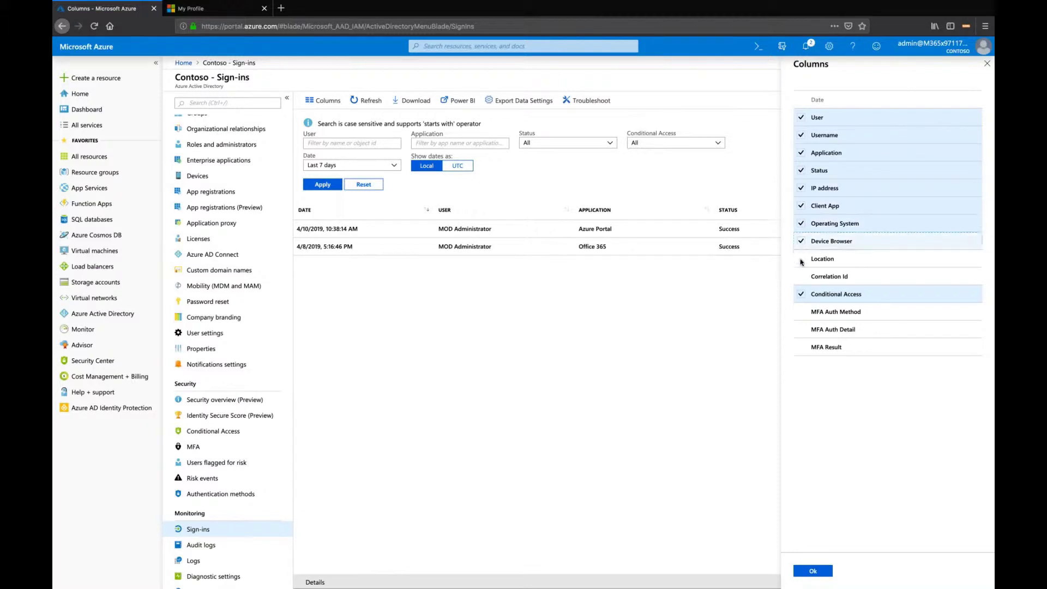
click(801, 262)
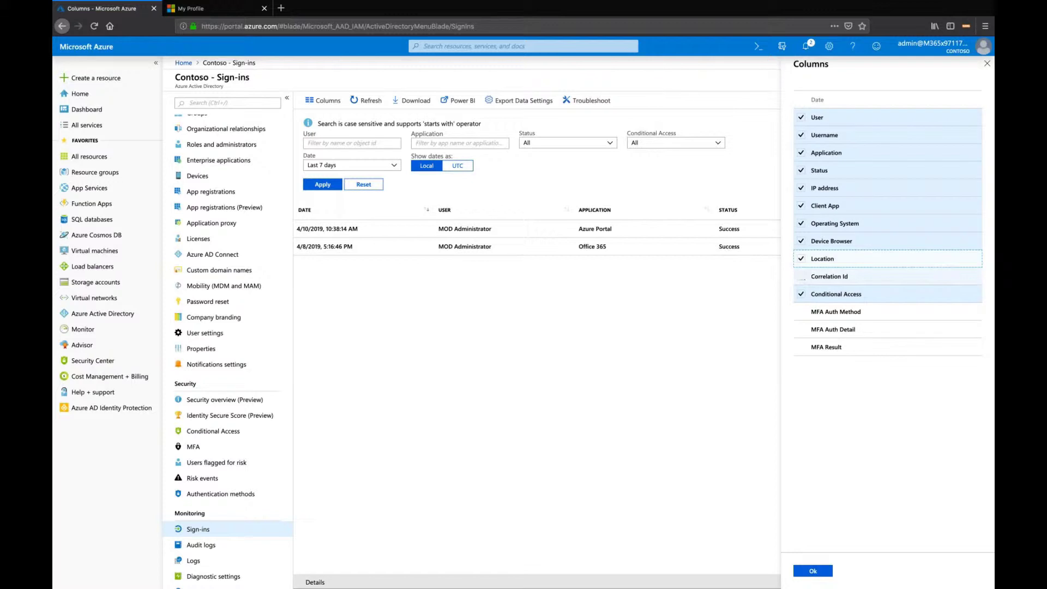
click(801, 278)
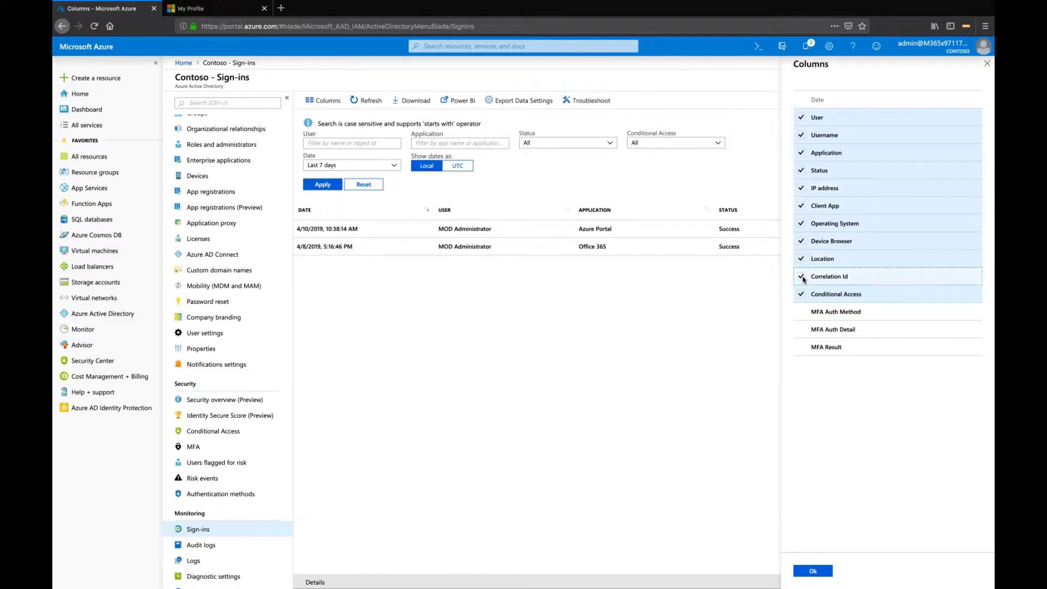
click(804, 315)
click(818, 331)
click(834, 348)
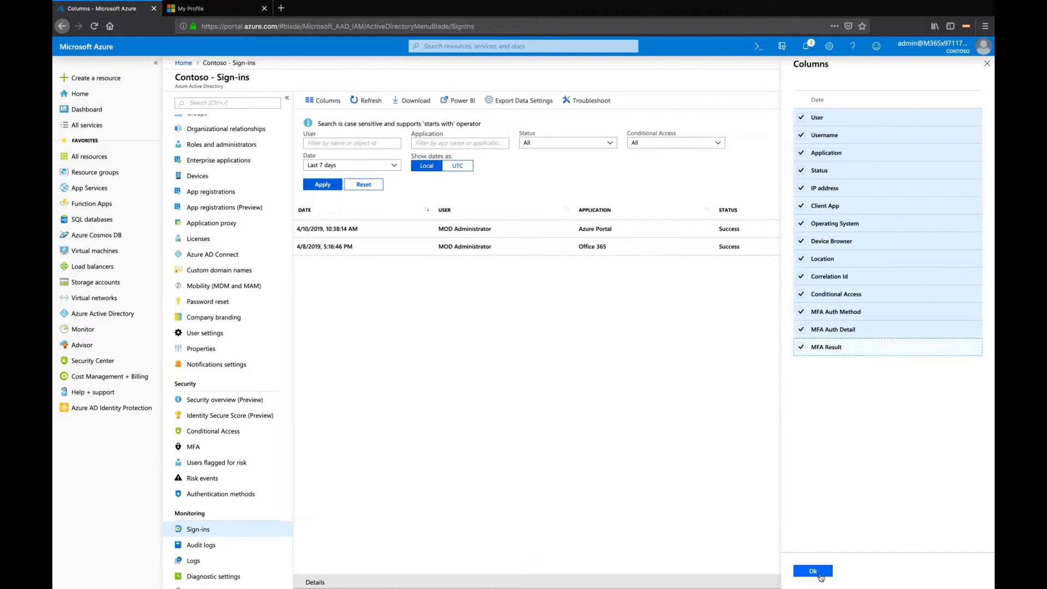
click(813, 571)
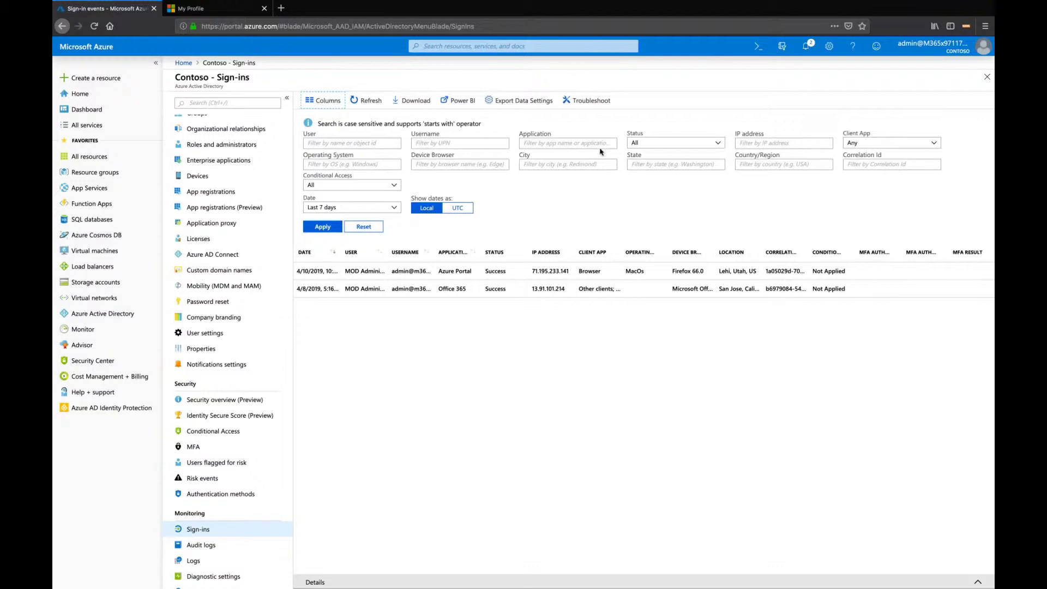
Filter sign-ins by Client App 'Other clients; Older Office clients' over the Last 1 month and apply
click(859, 146)
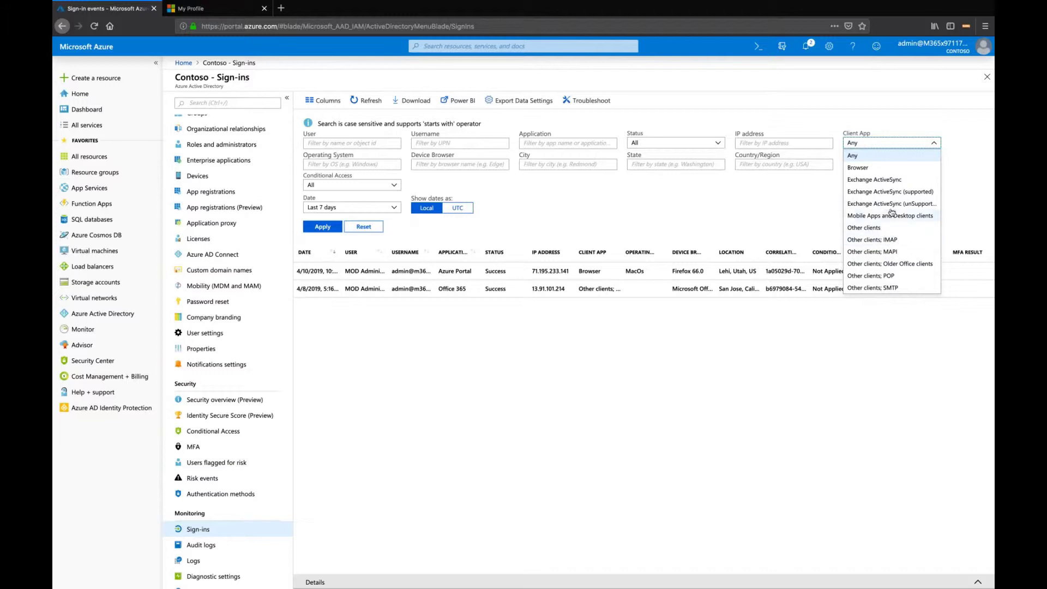
click(898, 265)
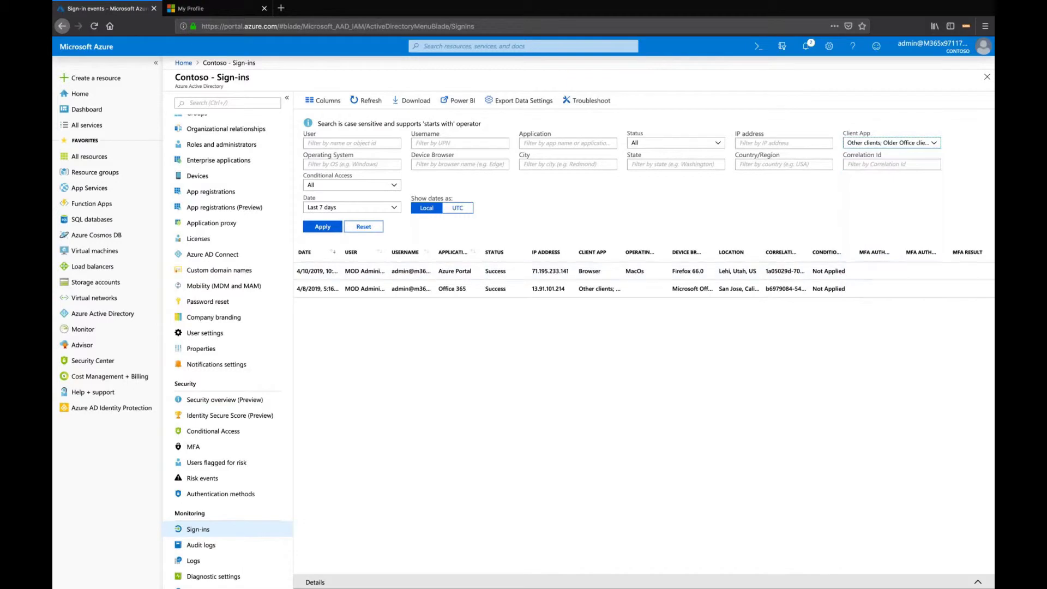
click(384, 210)
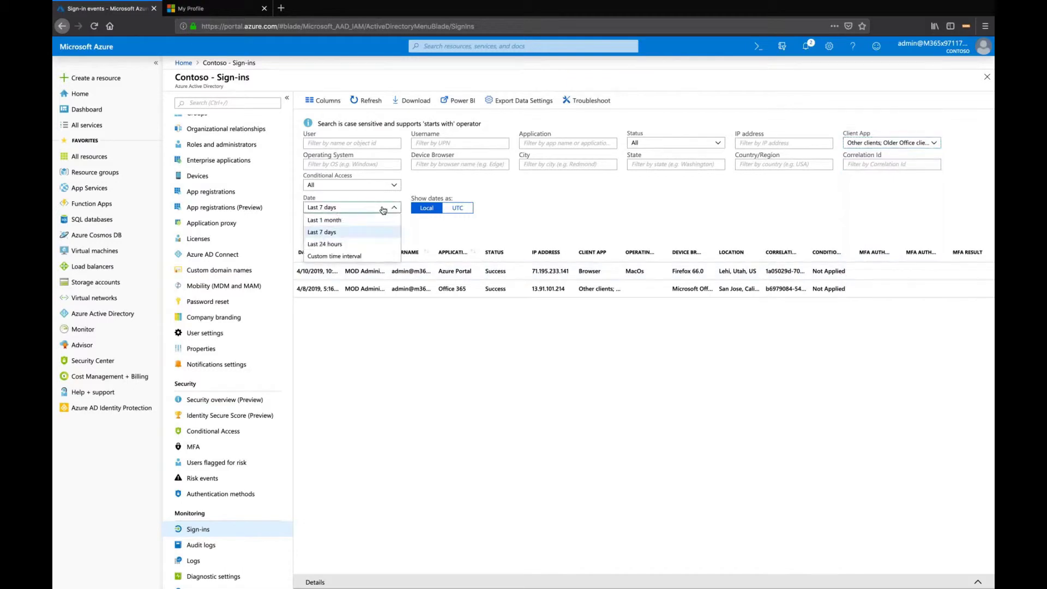
click(343, 221)
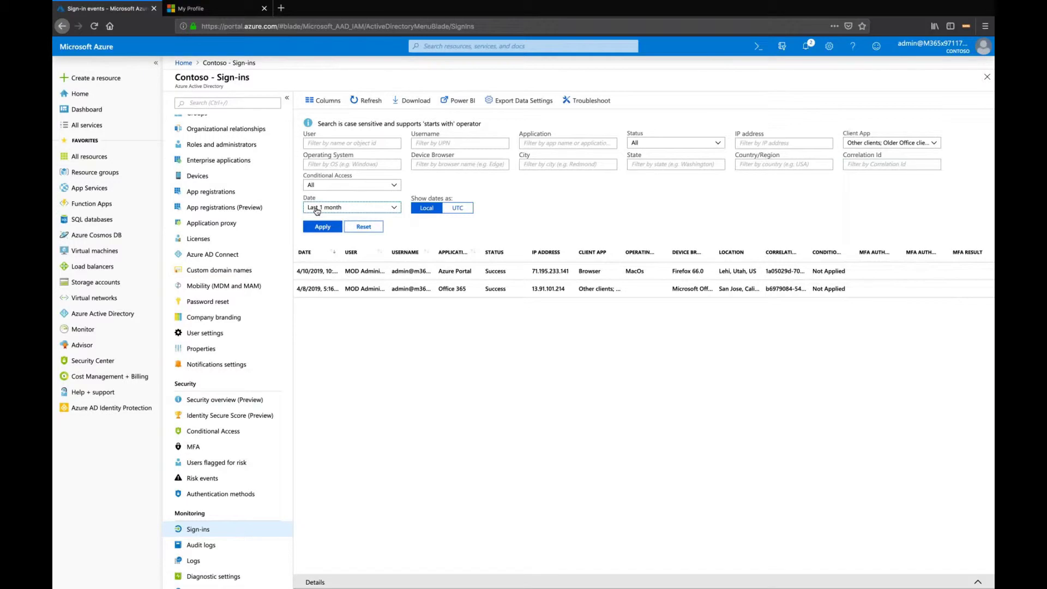
click(326, 228)
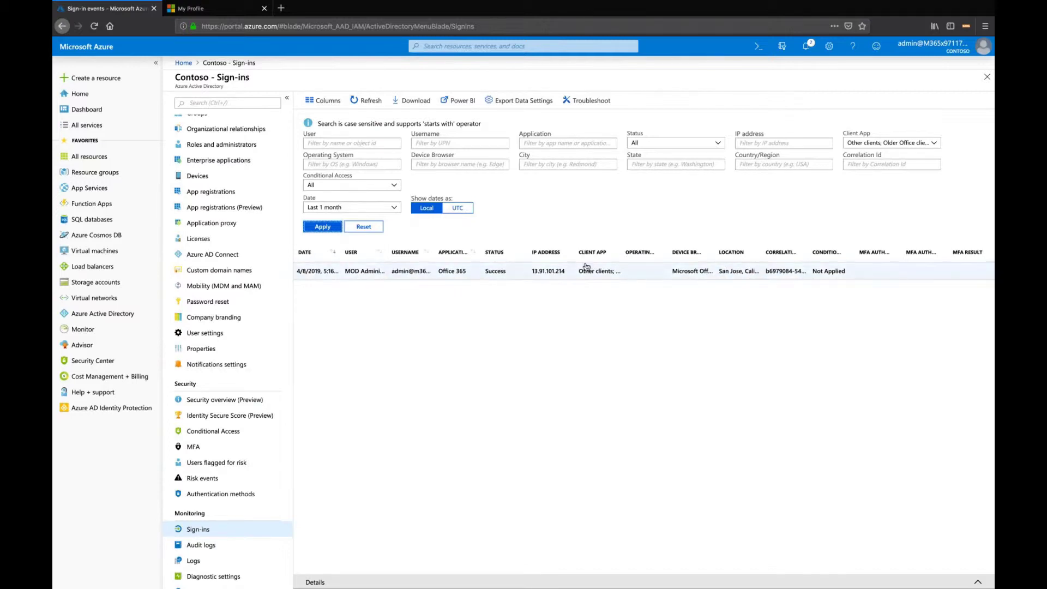
Change the Client App filter to 'Other clients; IMAP' and apply
click(908, 149)
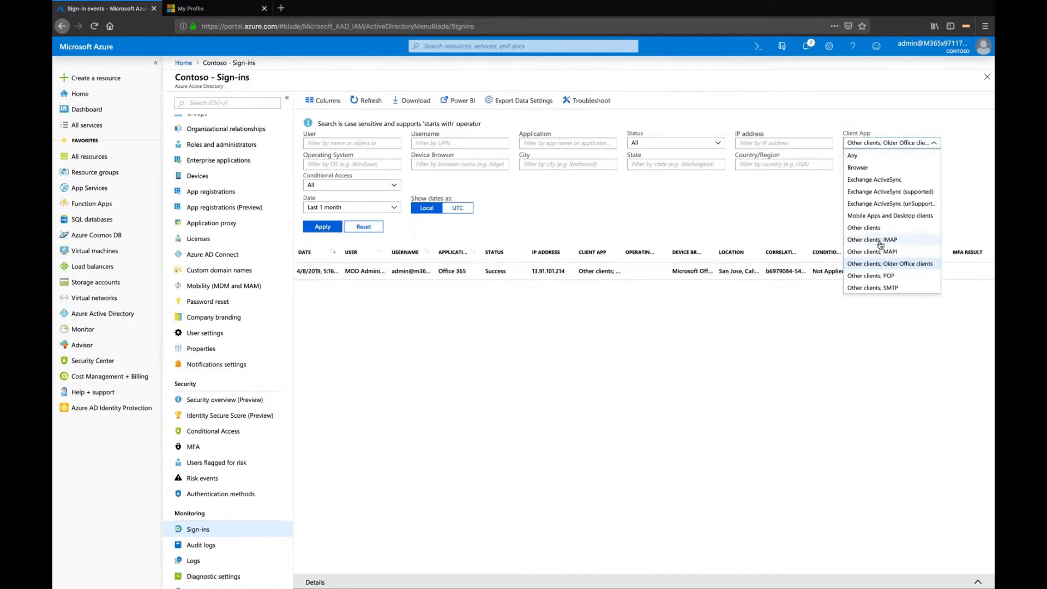
click(880, 245)
click(330, 227)
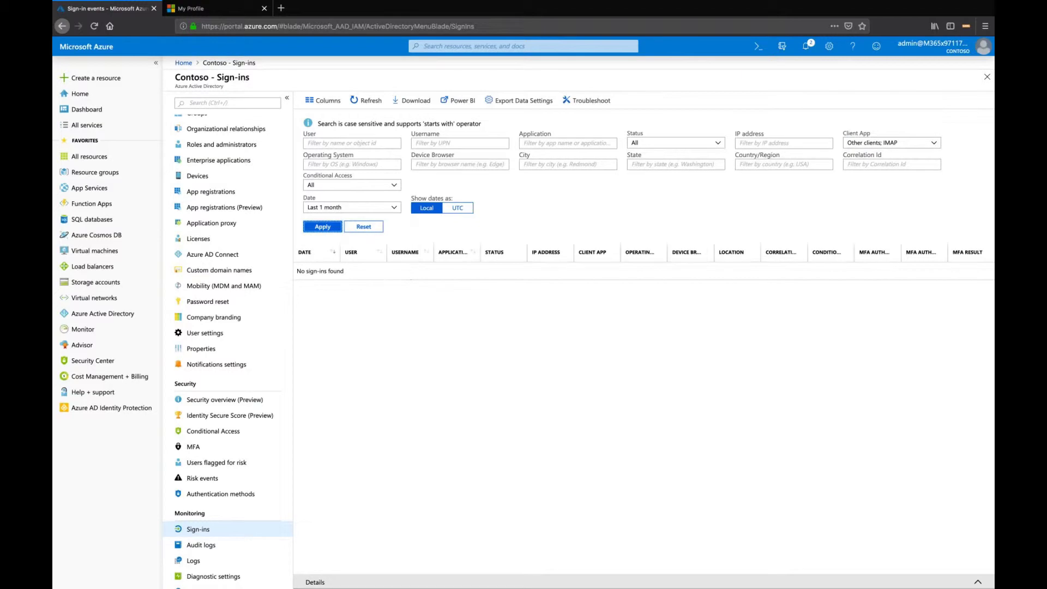
Reset the Client App filter to Any and apply, keeping the date range at Last 1 month
click(326, 101)
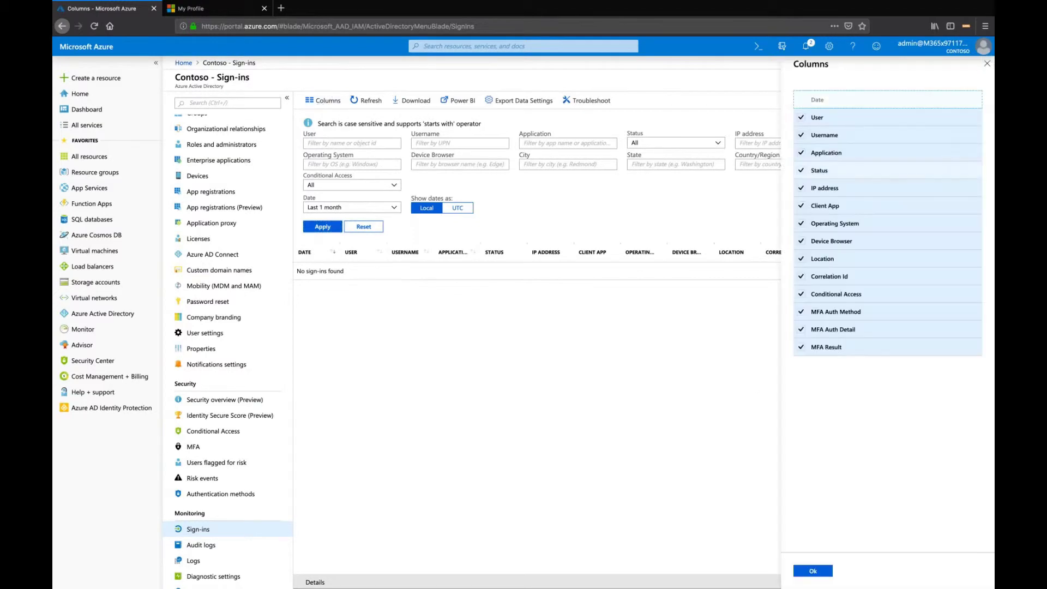
click(808, 570)
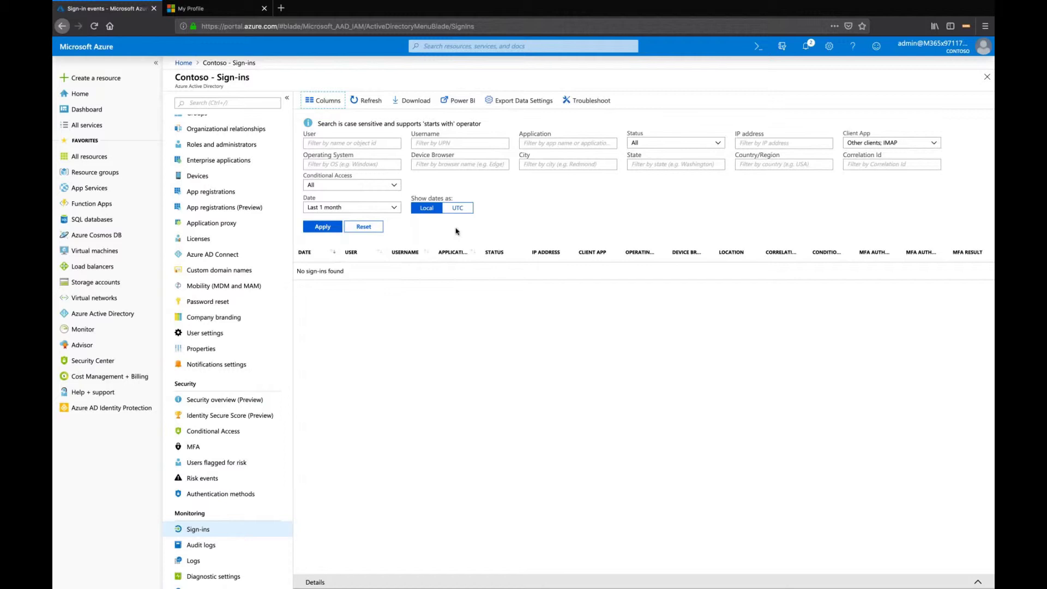
click(912, 143)
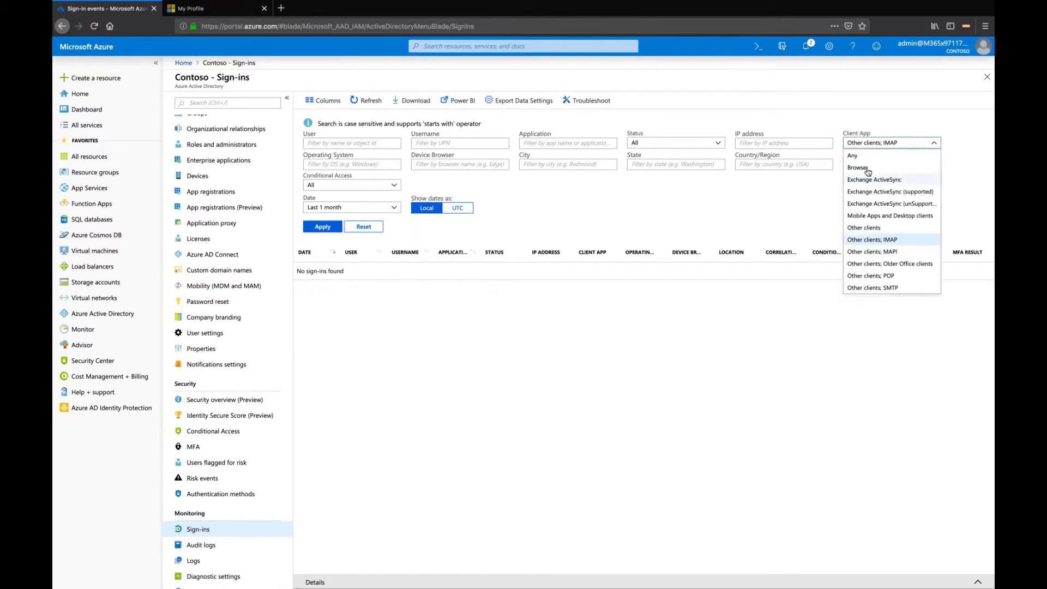
click(852, 155)
click(324, 228)
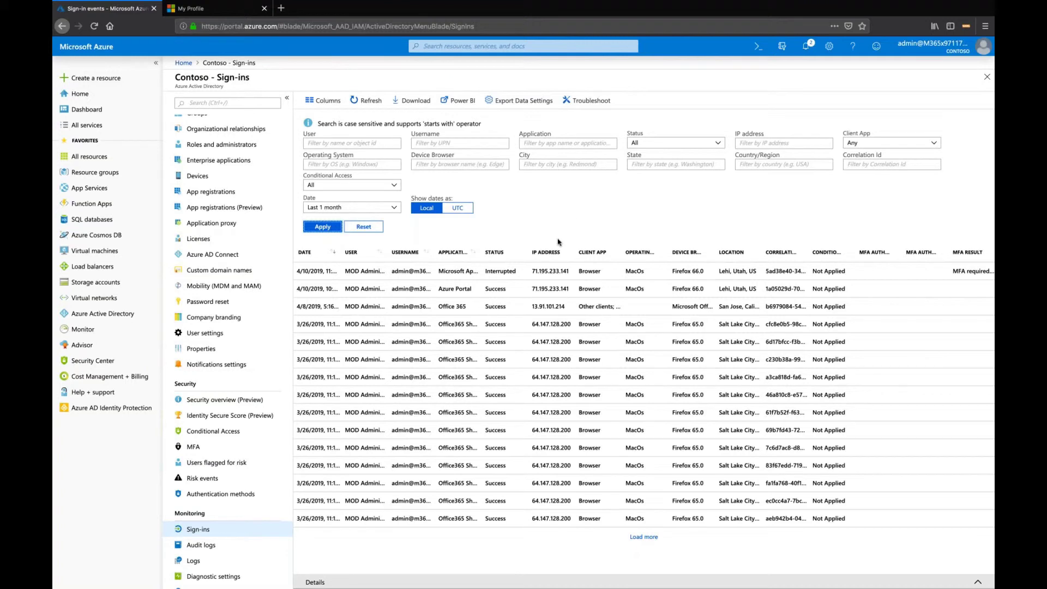
click(398, 208)
click(355, 219)
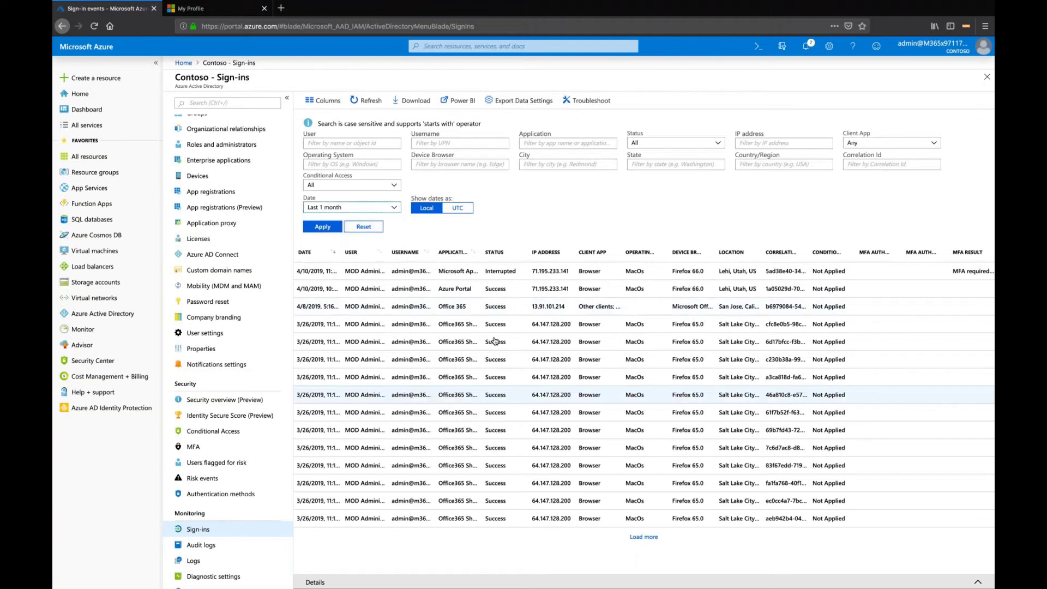